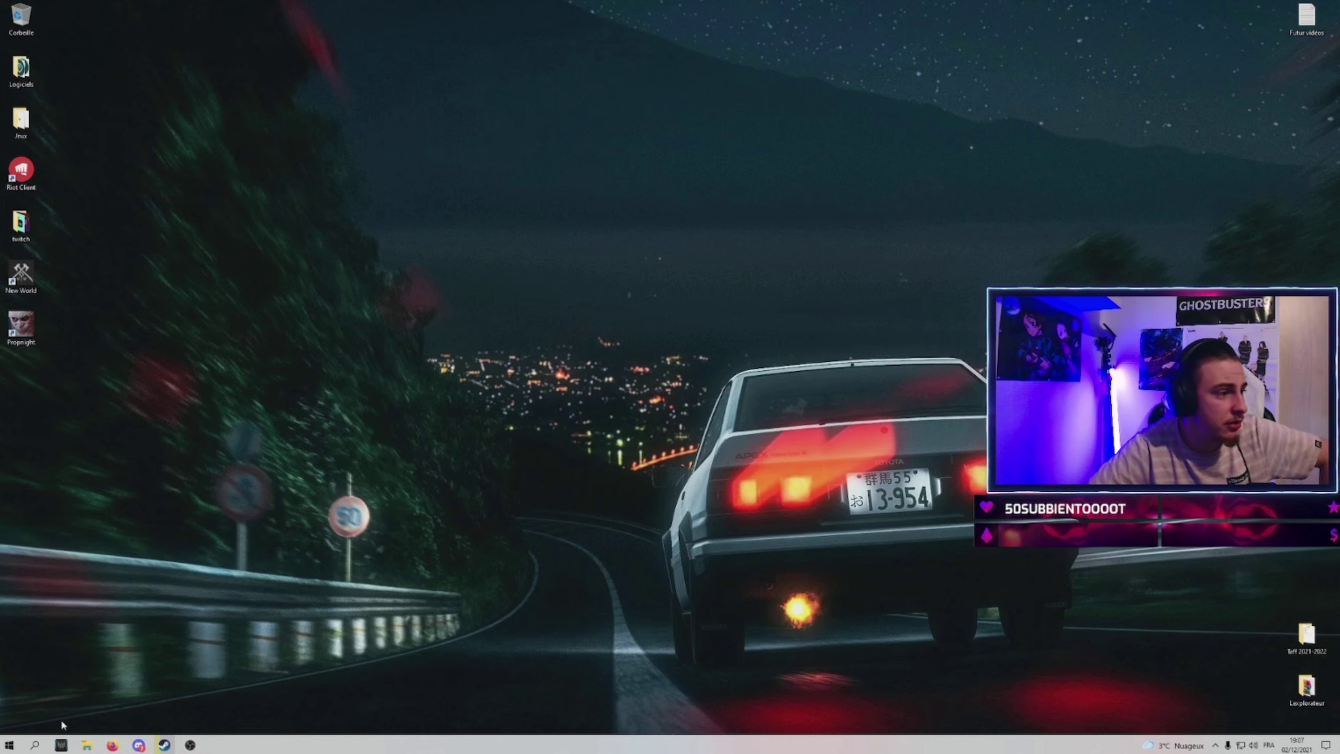
pyautogui.click(92, 750)
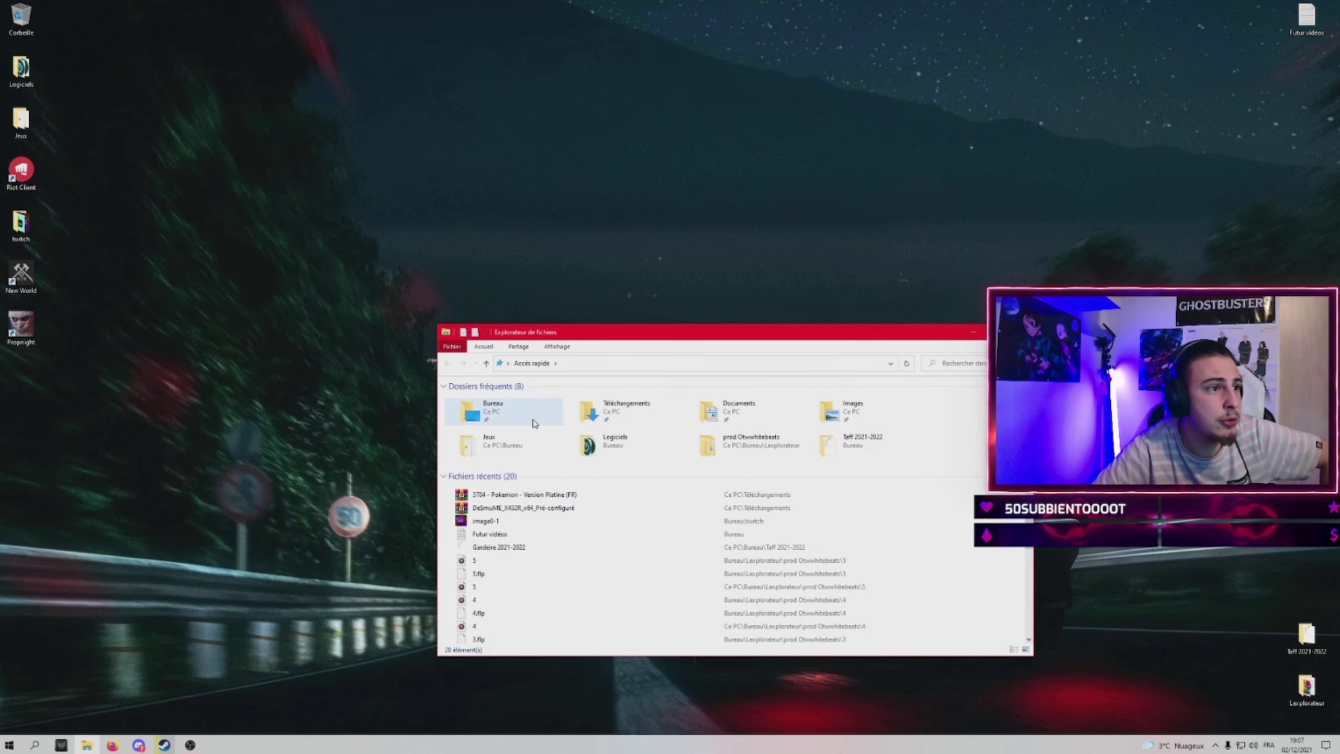
pyautogui.doubleClick(533, 420)
pyautogui.click(523, 363)
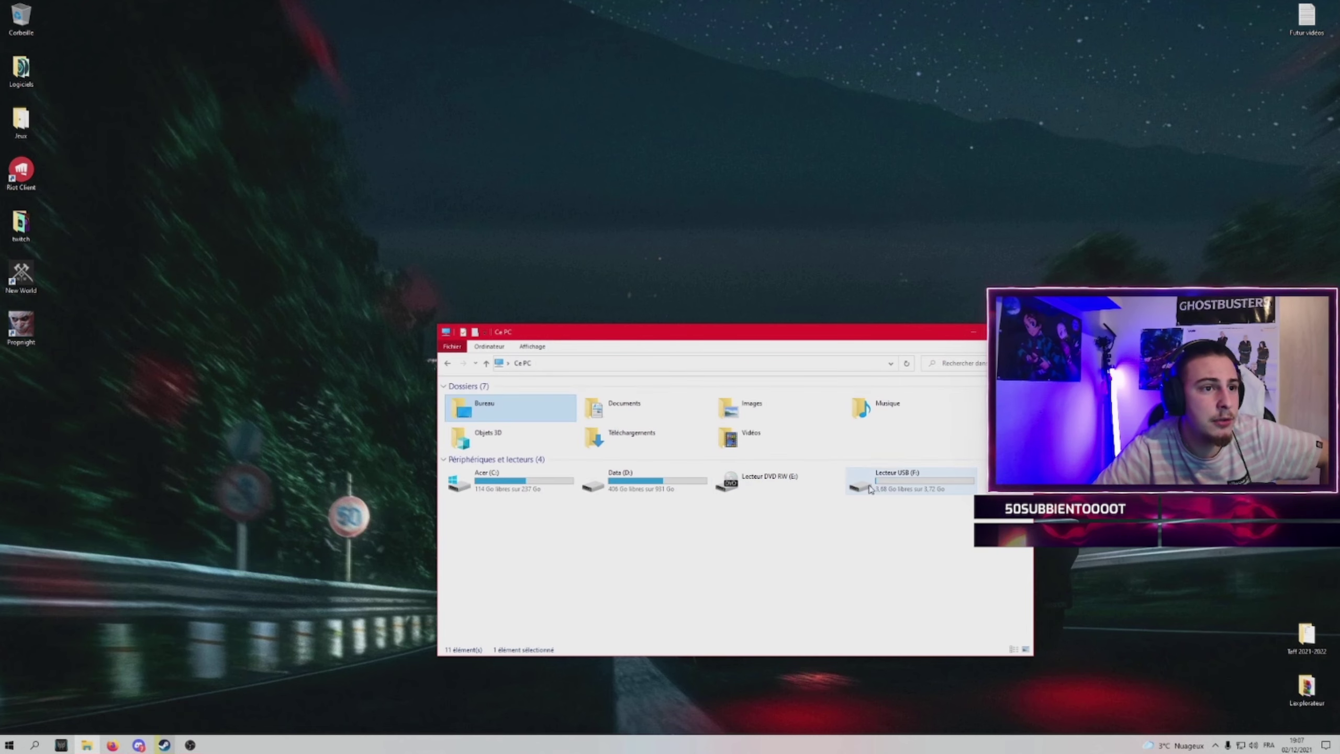
pyautogui.doubleClick(891, 481)
pyautogui.moveTo(544, 399); pyautogui.dragTo(99, 430)
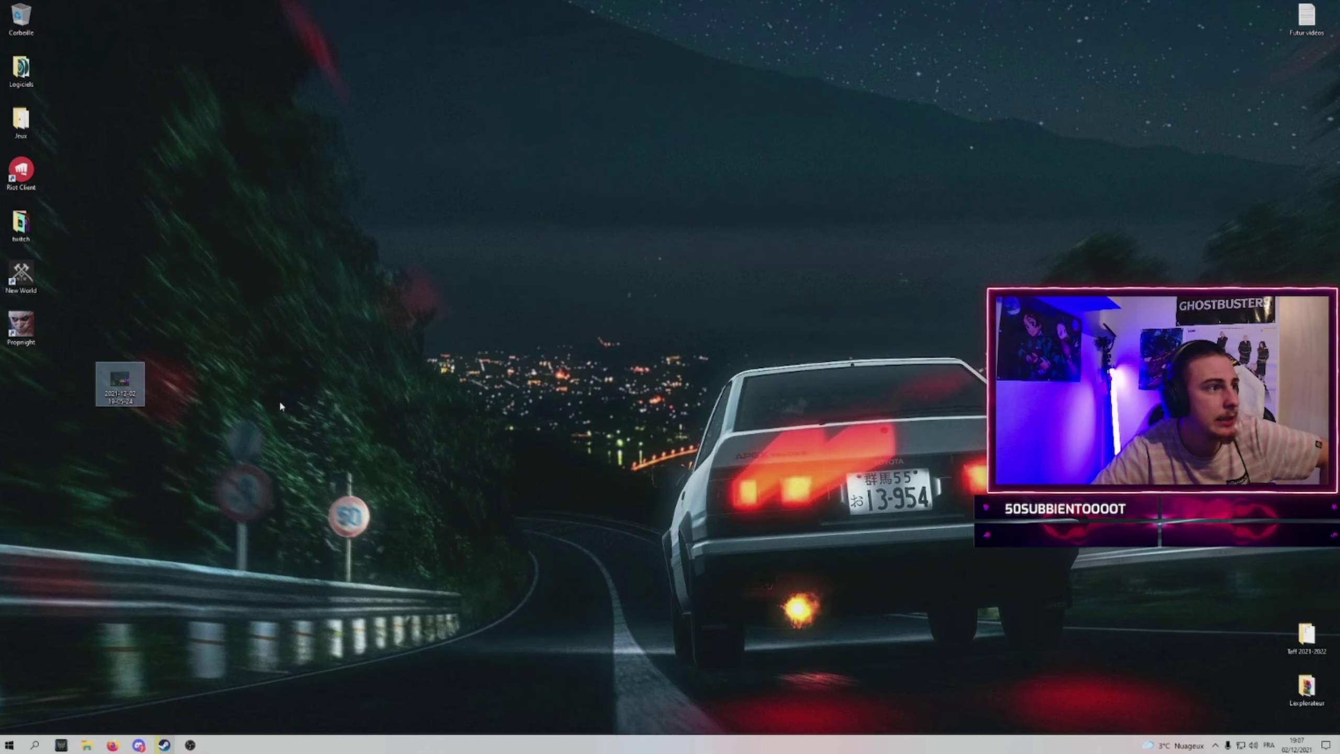
pyautogui.doubleClick(120, 381)
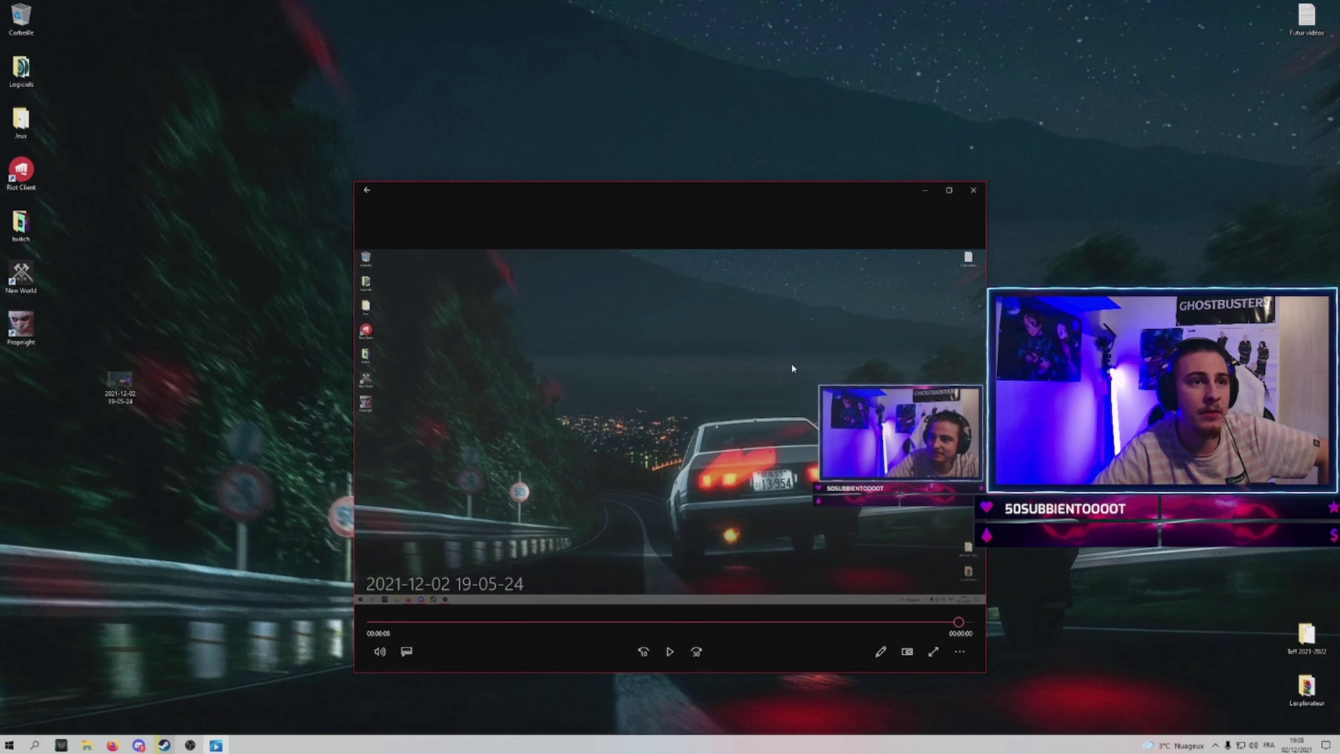
pyautogui.click(922, 191)
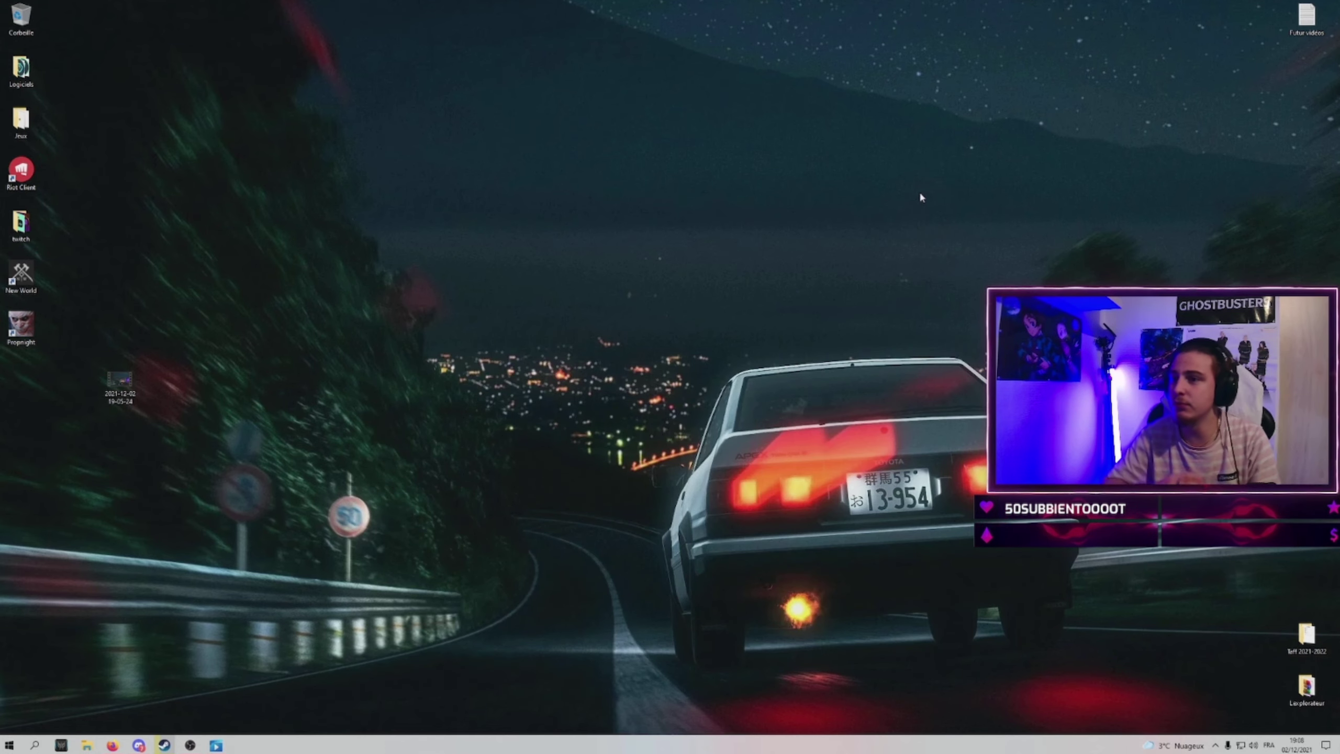
pyautogui.click(216, 744)
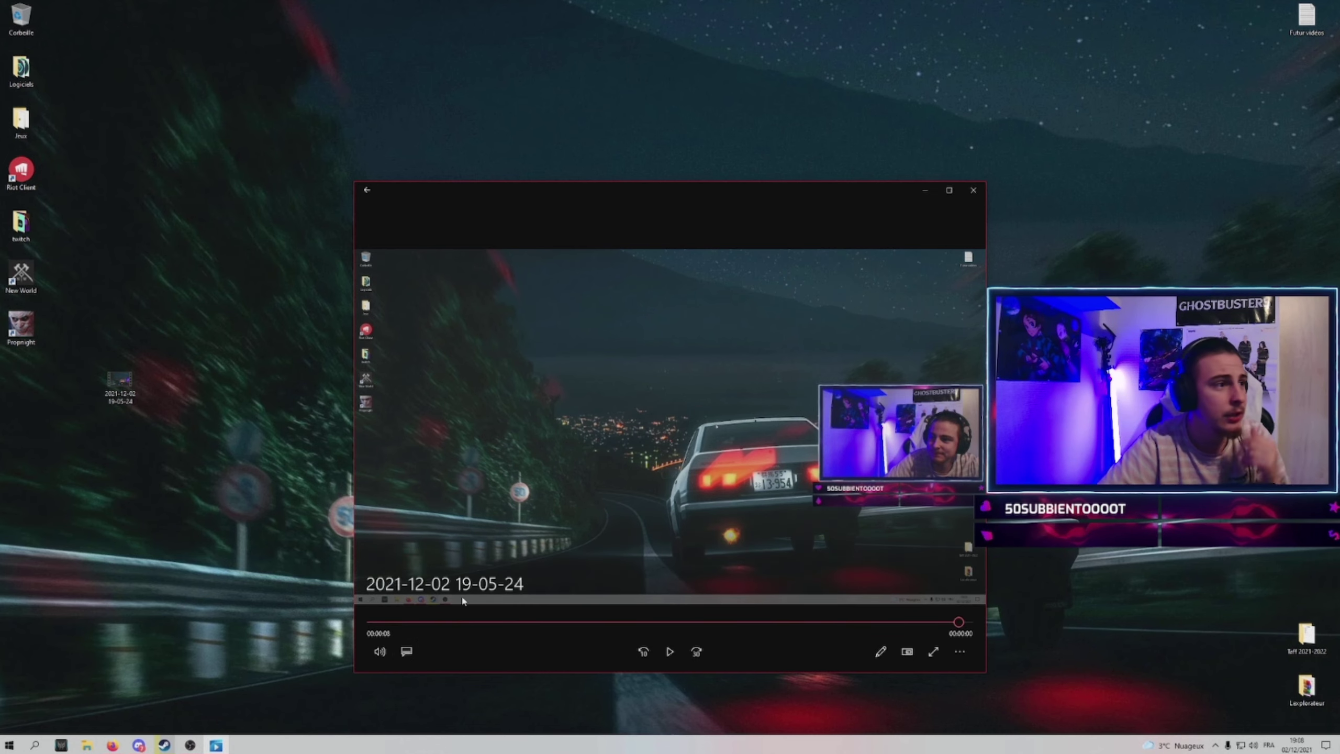
pyautogui.click(966, 196)
# - Switch to Crossclip in Firefox and upload the desktop recording as a local file
pyautogui.click(112, 745)
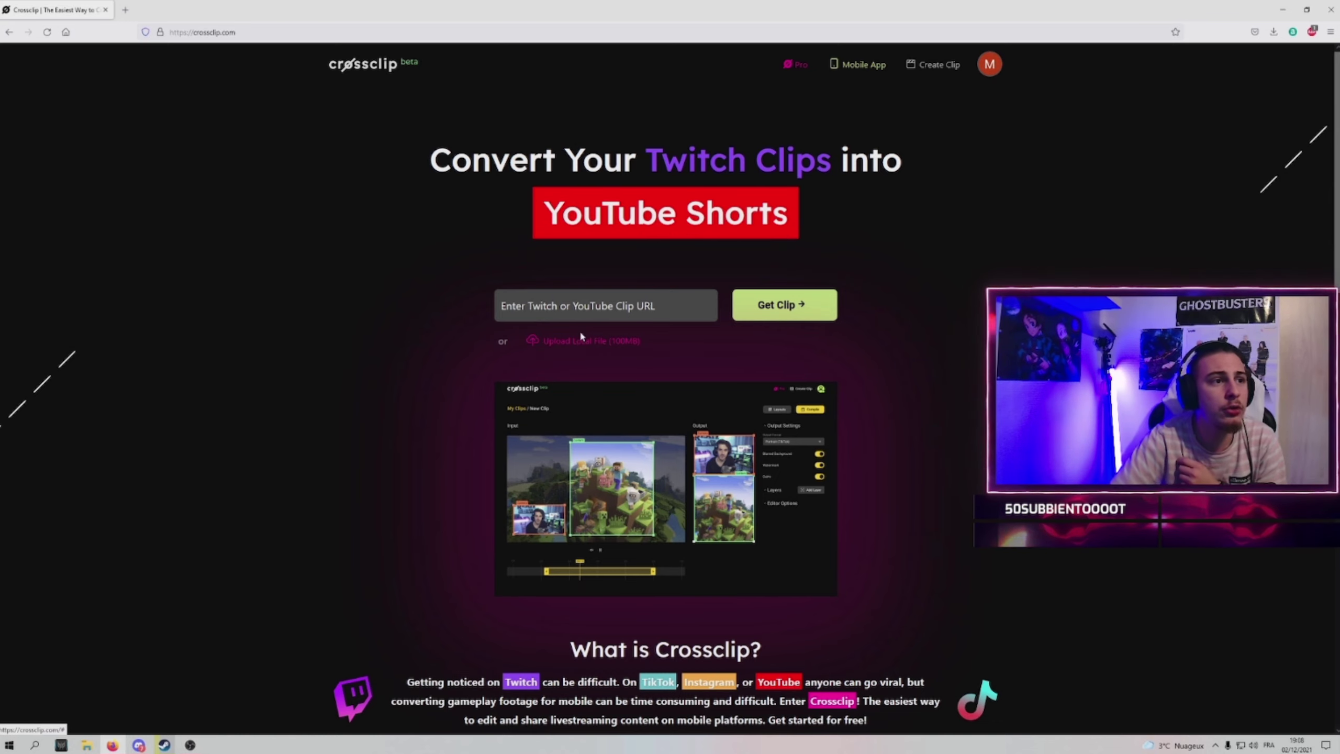
pyautogui.click(562, 341)
pyautogui.doubleClick(416, 96)
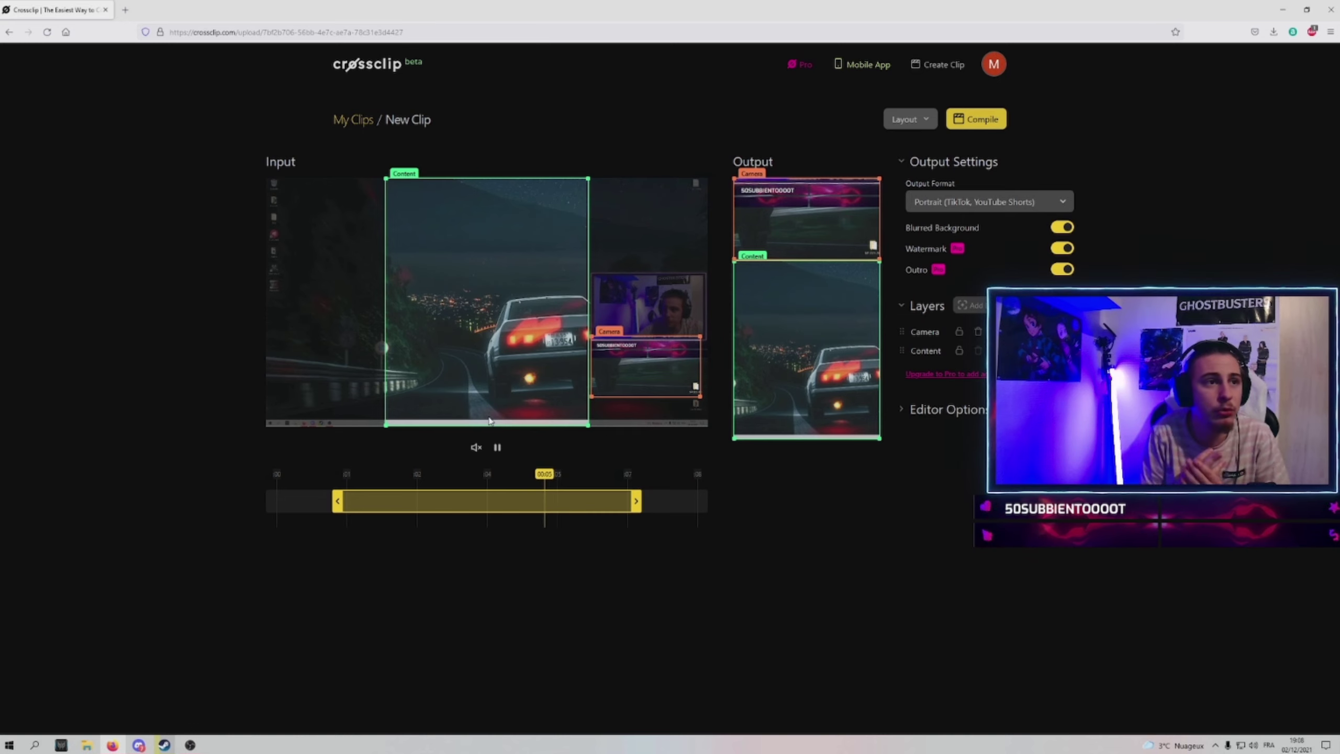
# - Extend both ends of the trim range to cover the whole clip
pyautogui.moveTo(636, 502); pyautogui.dragTo(705, 502)
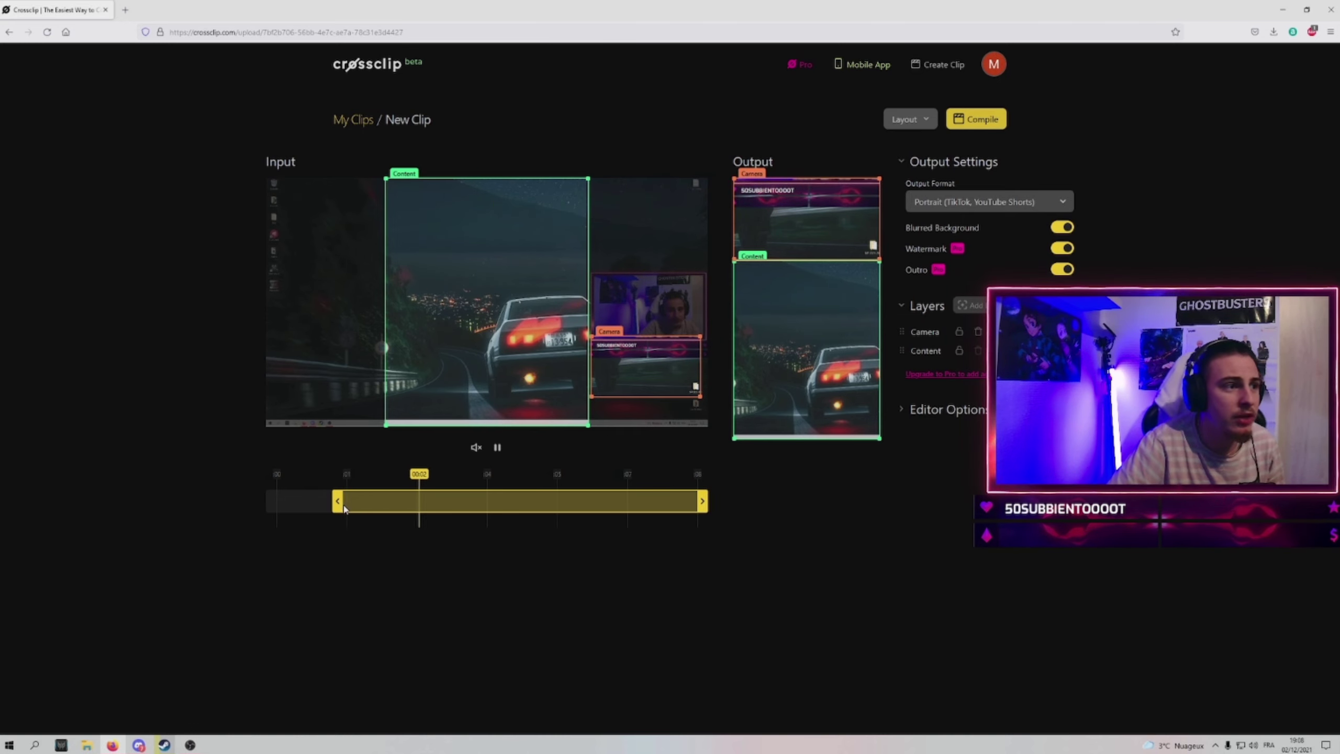
pyautogui.moveTo(336, 501); pyautogui.dragTo(270, 501)
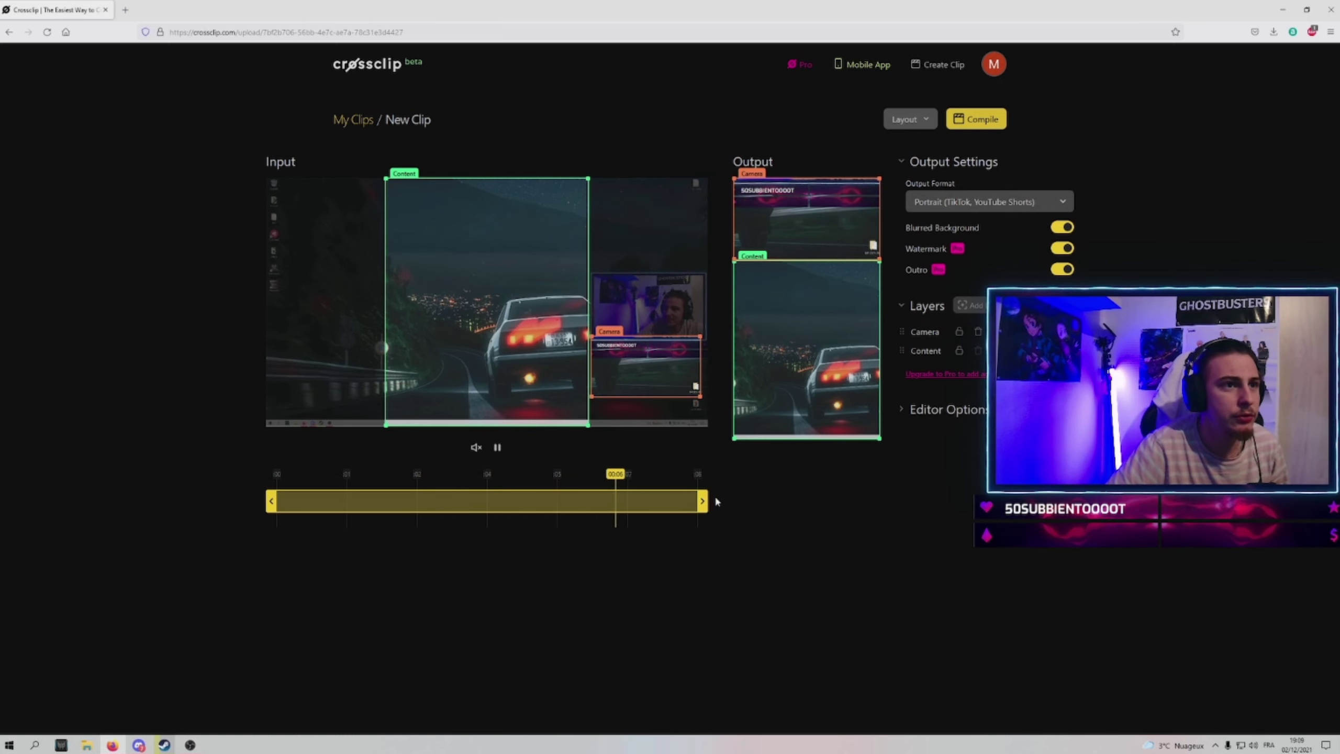
# - Place the Camera crop over the webcam and the Content crop at the input's left edge, checking the sound briefly
pyautogui.moveTo(651, 364); pyautogui.dragTo(654, 305)
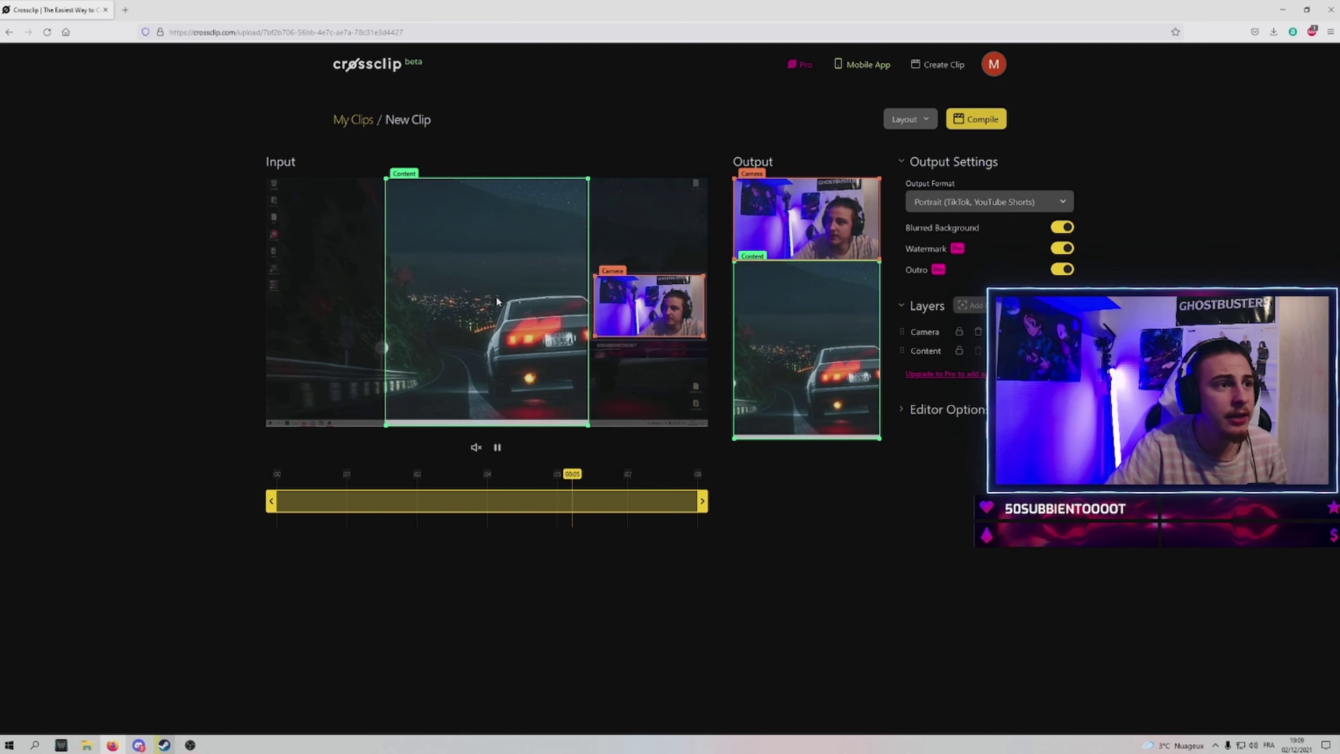
pyautogui.moveTo(495, 295); pyautogui.dragTo(376, 272)
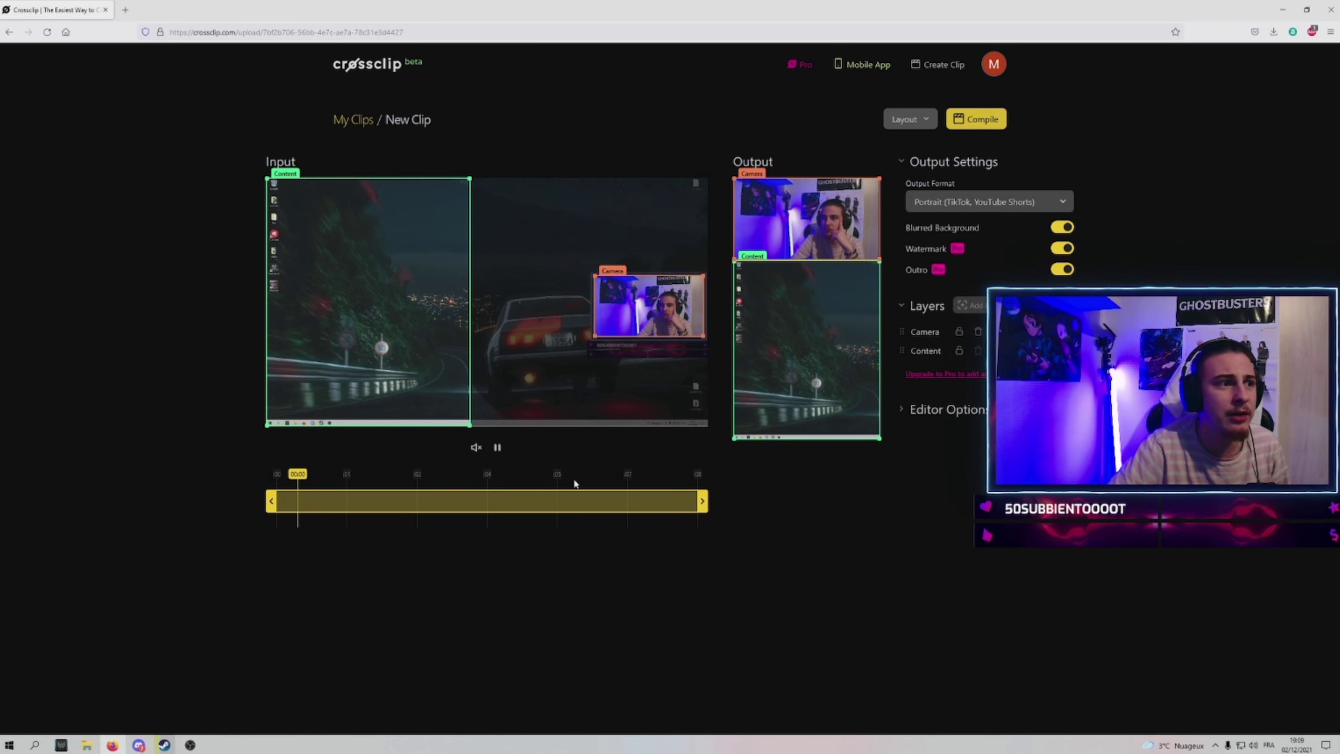
pyautogui.click(475, 449)
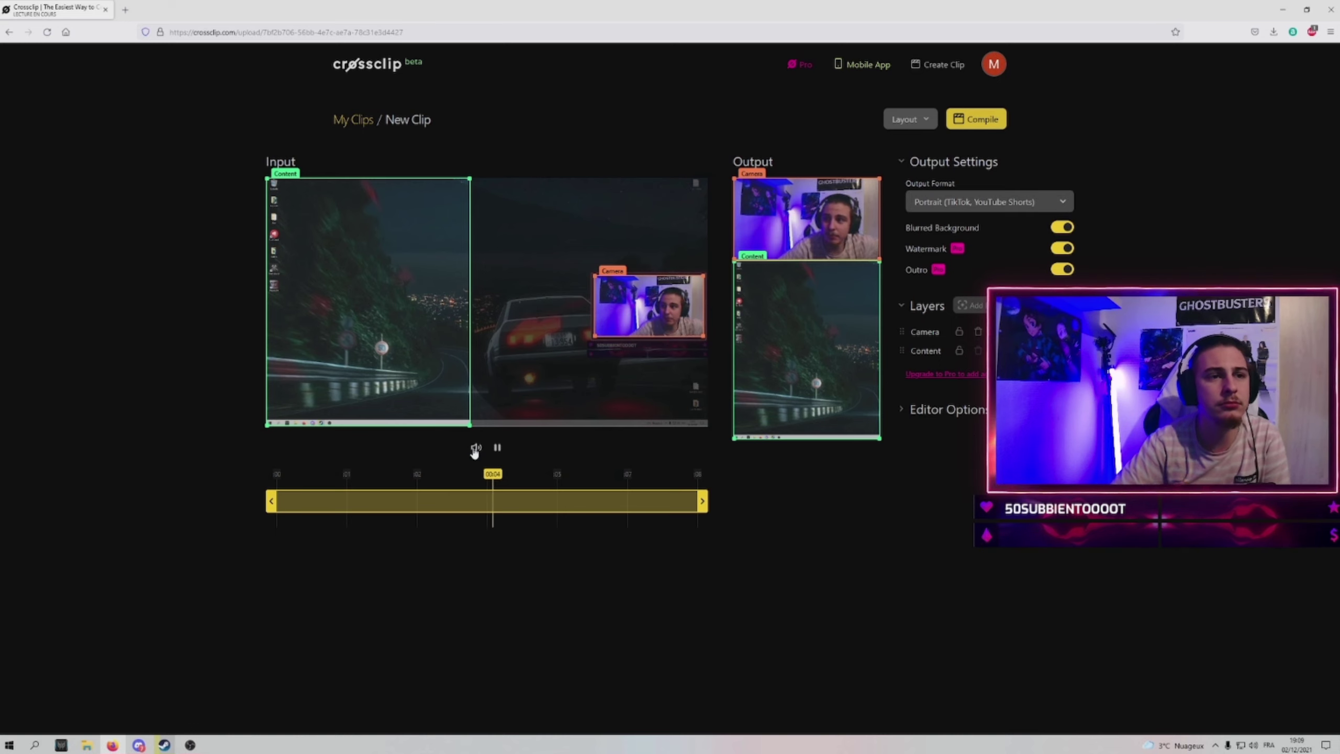
pyautogui.click(475, 449)
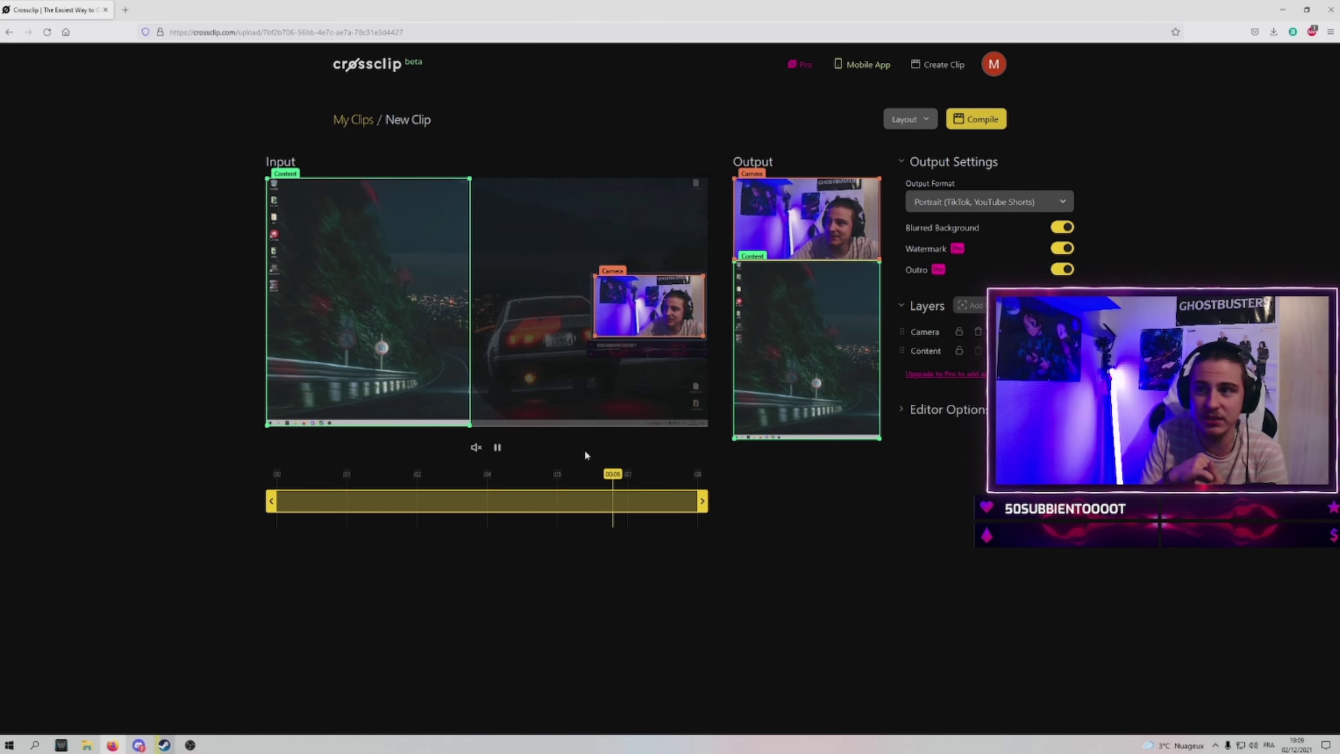
# - Open the compile settings and title the clip "bonjoiur"
pyautogui.click(985, 127)
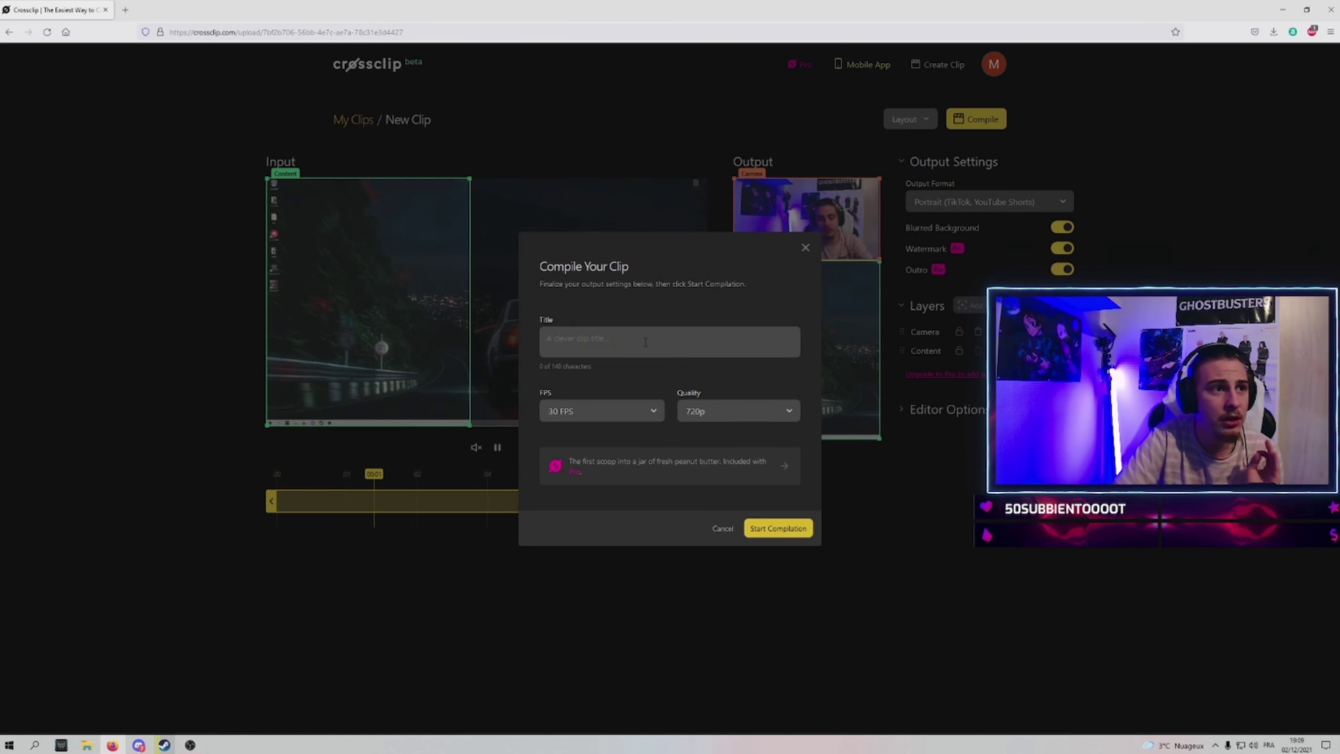
pyautogui.click(645, 343)
pyautogui.write('bonjoiur')
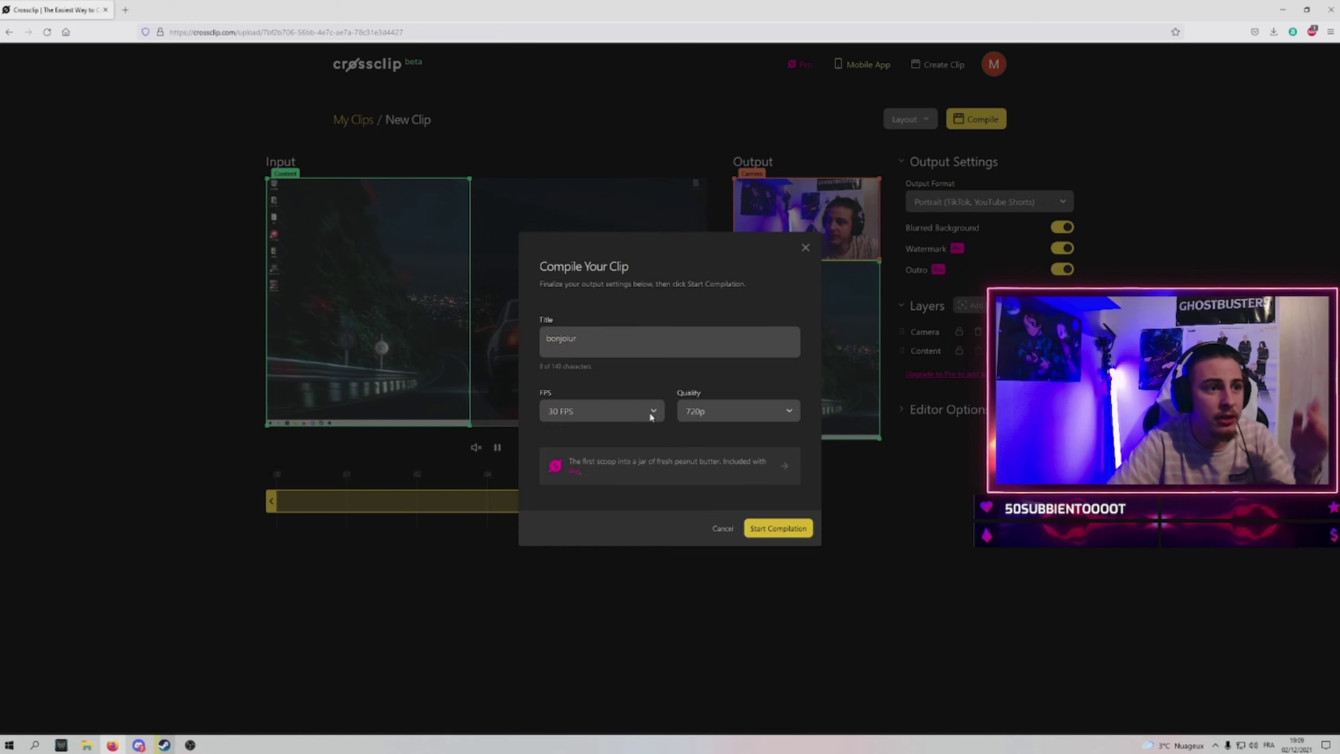
# - Try to set the output quality to 1080p, dismiss the Pro offer and look over the FPS and quality options
pyautogui.click(775, 421)
pyautogui.click(754, 449)
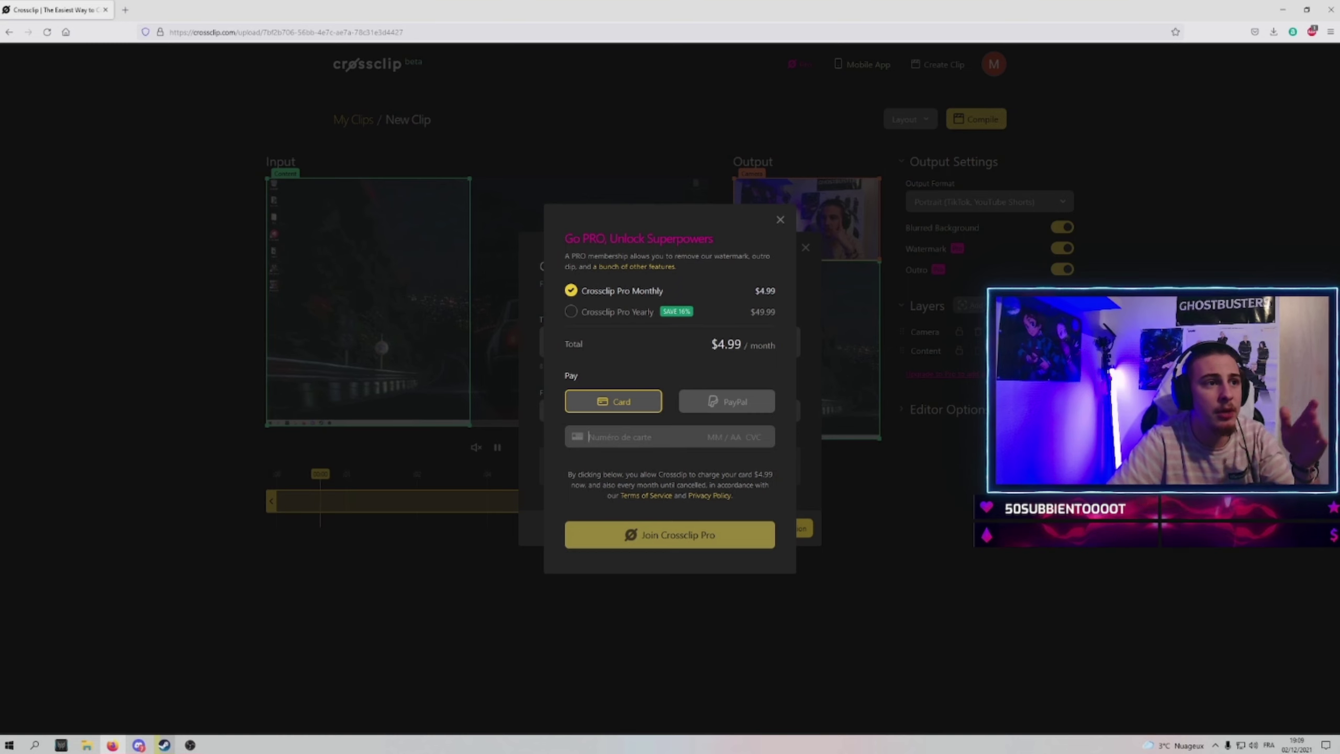
pyautogui.click(781, 223)
pyautogui.click(764, 415)
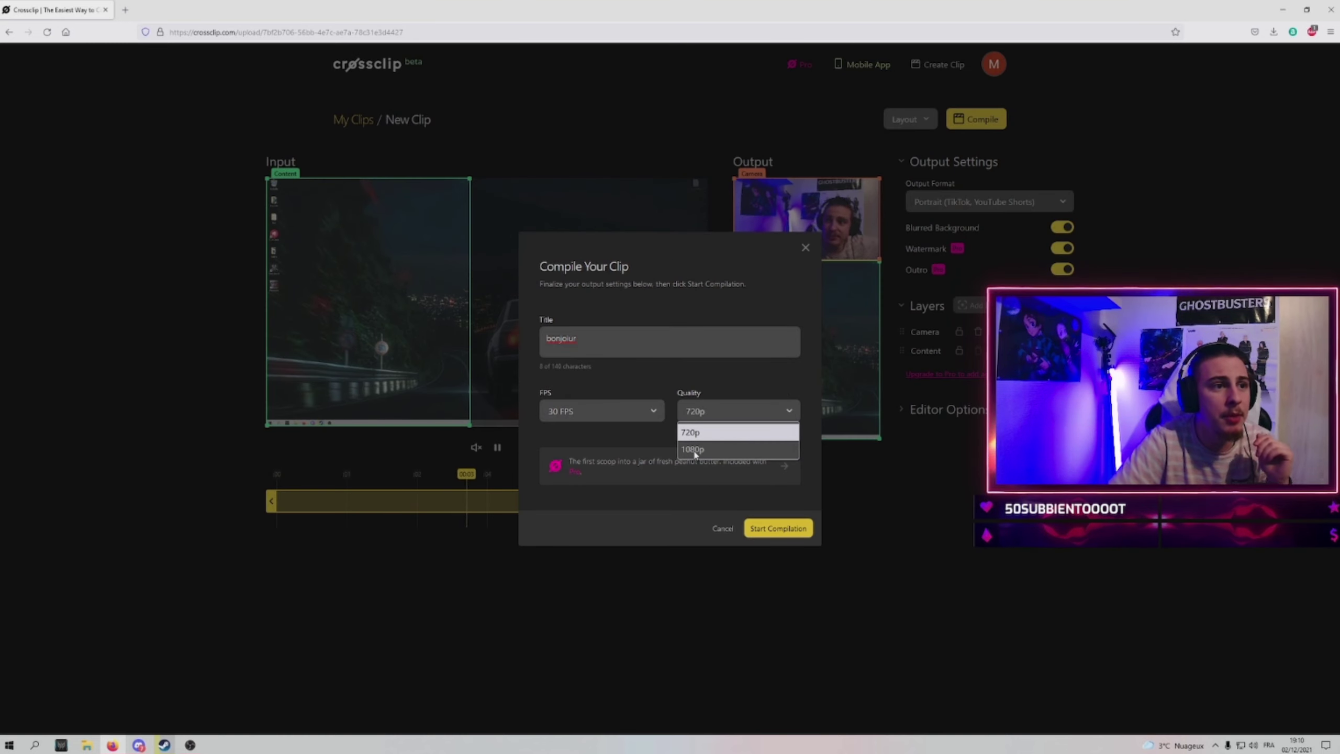
pyautogui.click(733, 390)
pyautogui.click(653, 412)
pyautogui.click(740, 433)
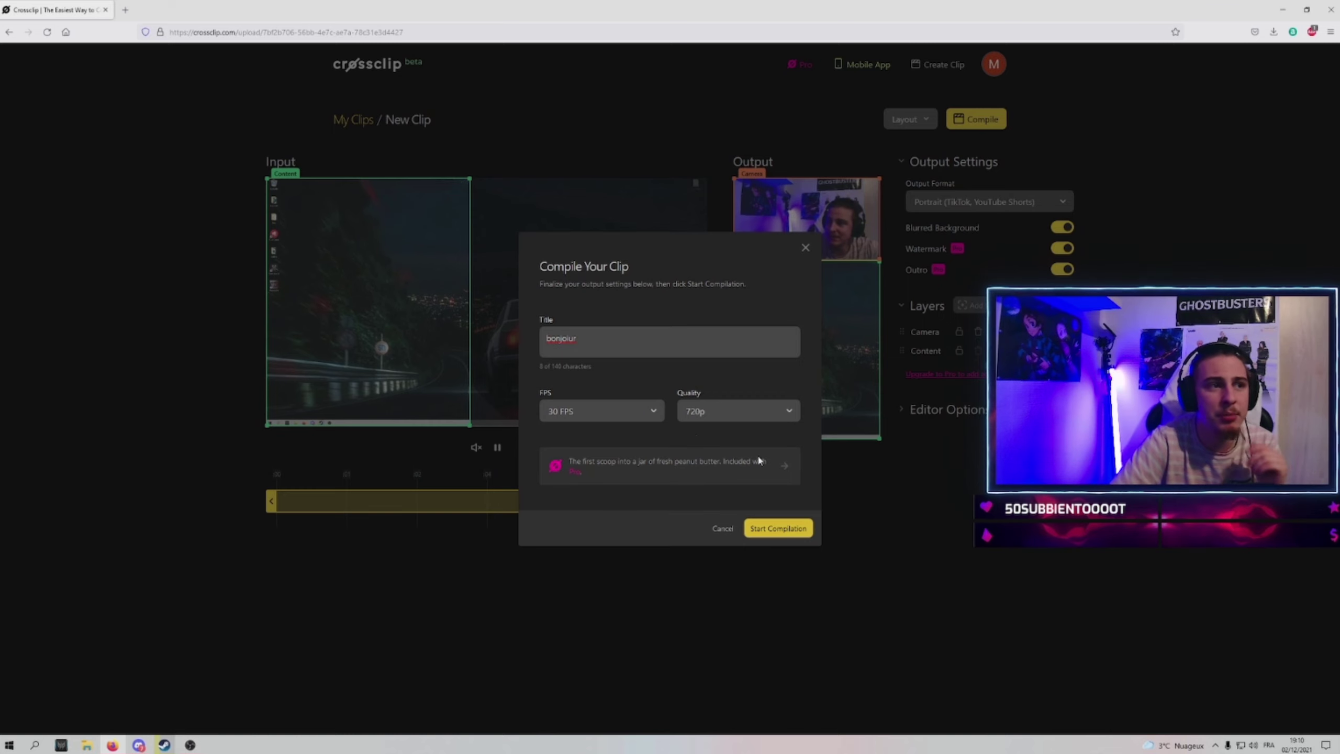
# - Compile the clip at 30 FPS and 720p, and download the compiled video as a saved file
pyautogui.click(786, 528)
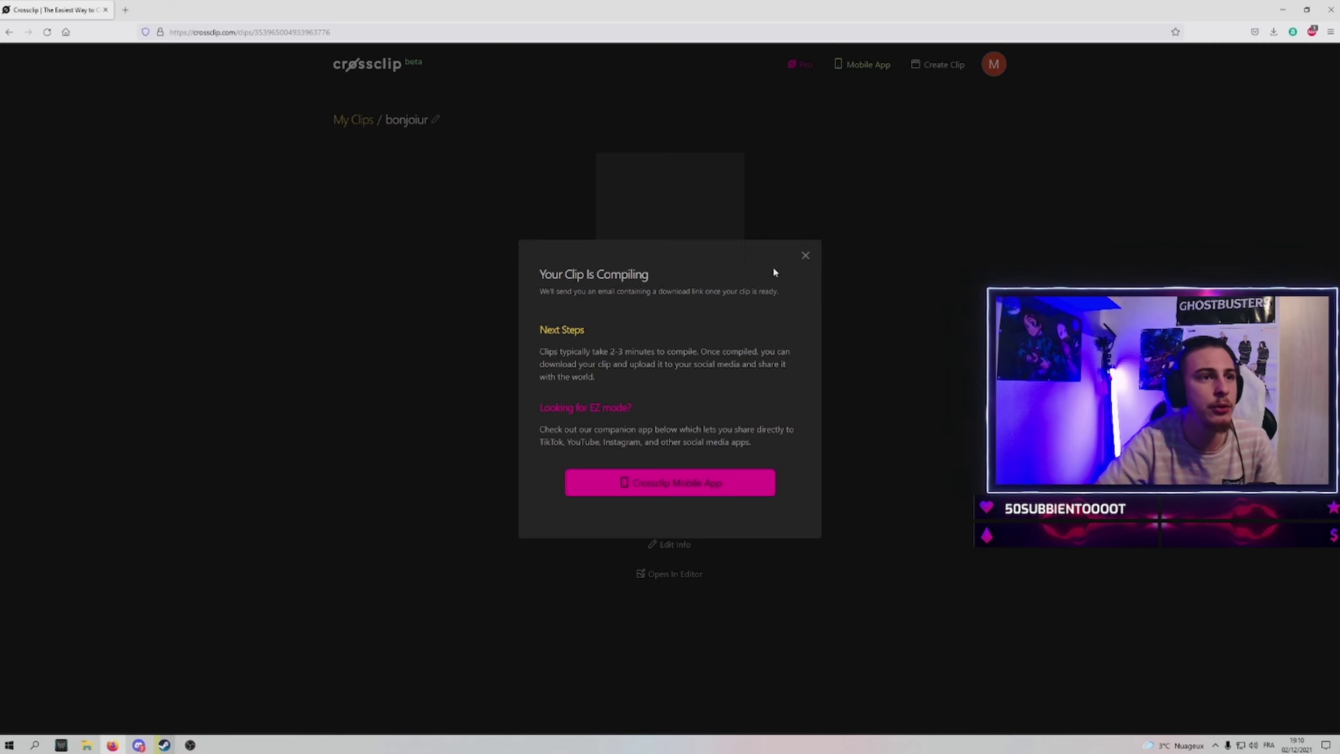
pyautogui.click(805, 257)
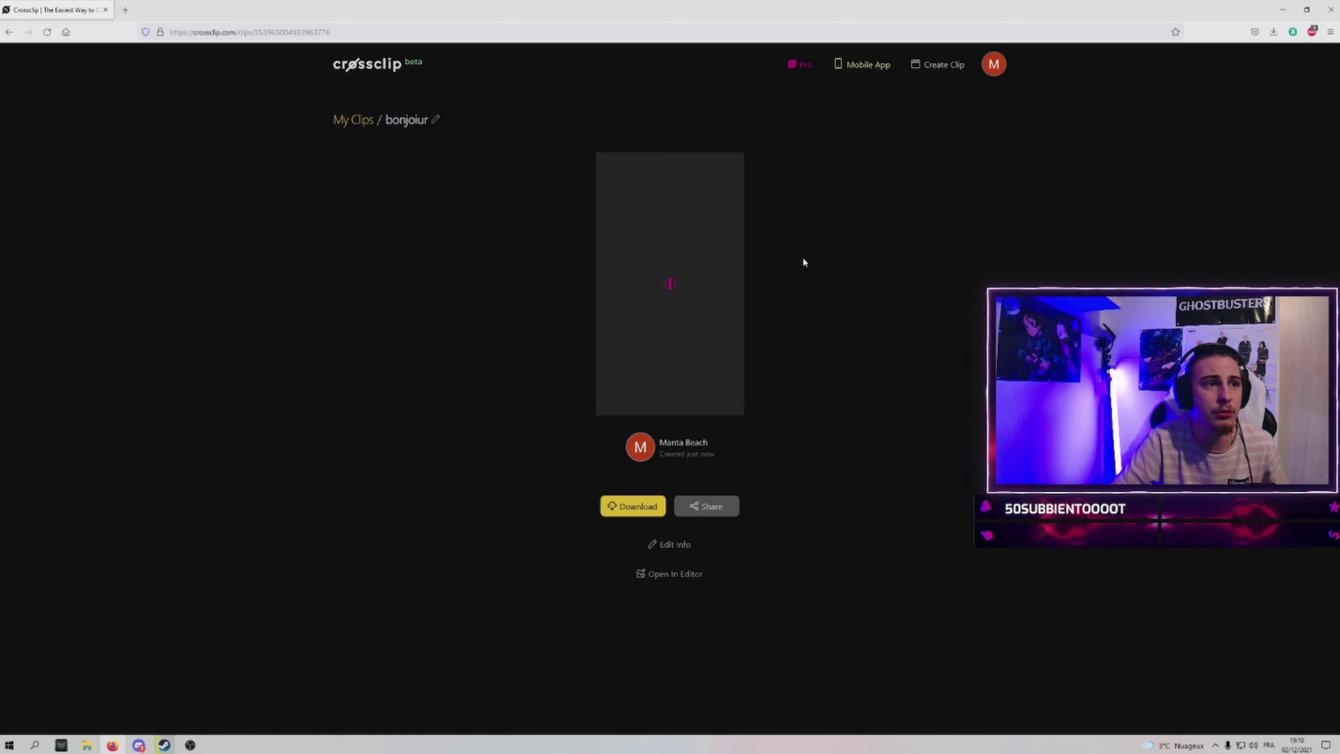
pyautogui.click(644, 505)
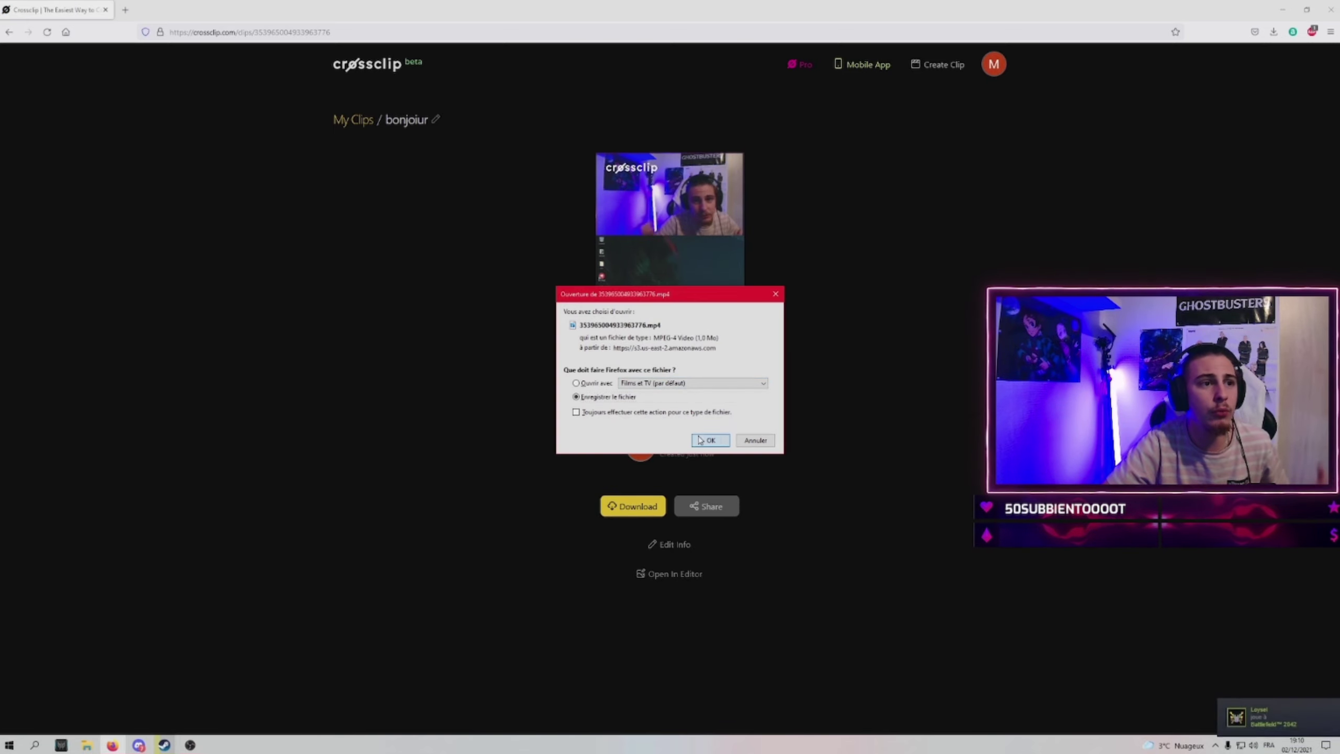
pyautogui.click(699, 440)
# - Place the downloaded MP4 from Firefox's download list on the desktop and minimize the browser
pyautogui.click(1307, 9)
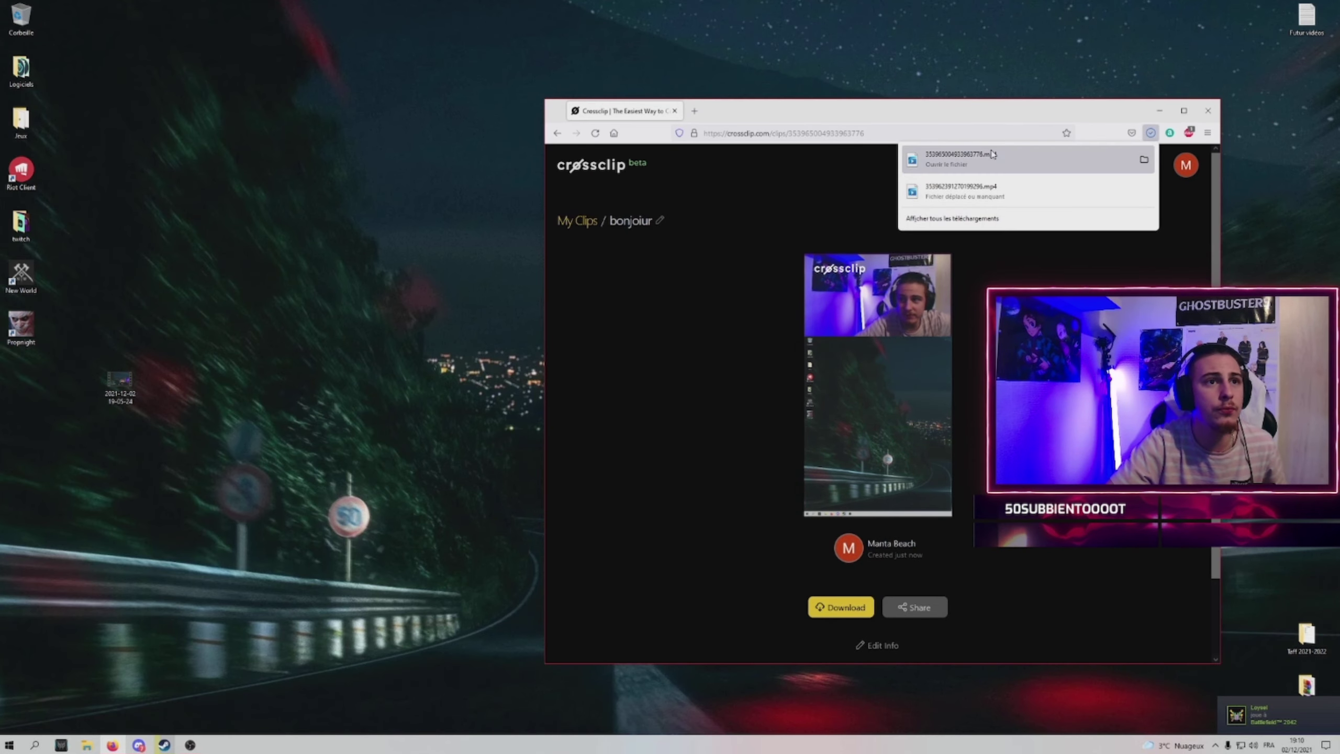
pyautogui.moveTo(992, 154); pyautogui.dragTo(366, 379)
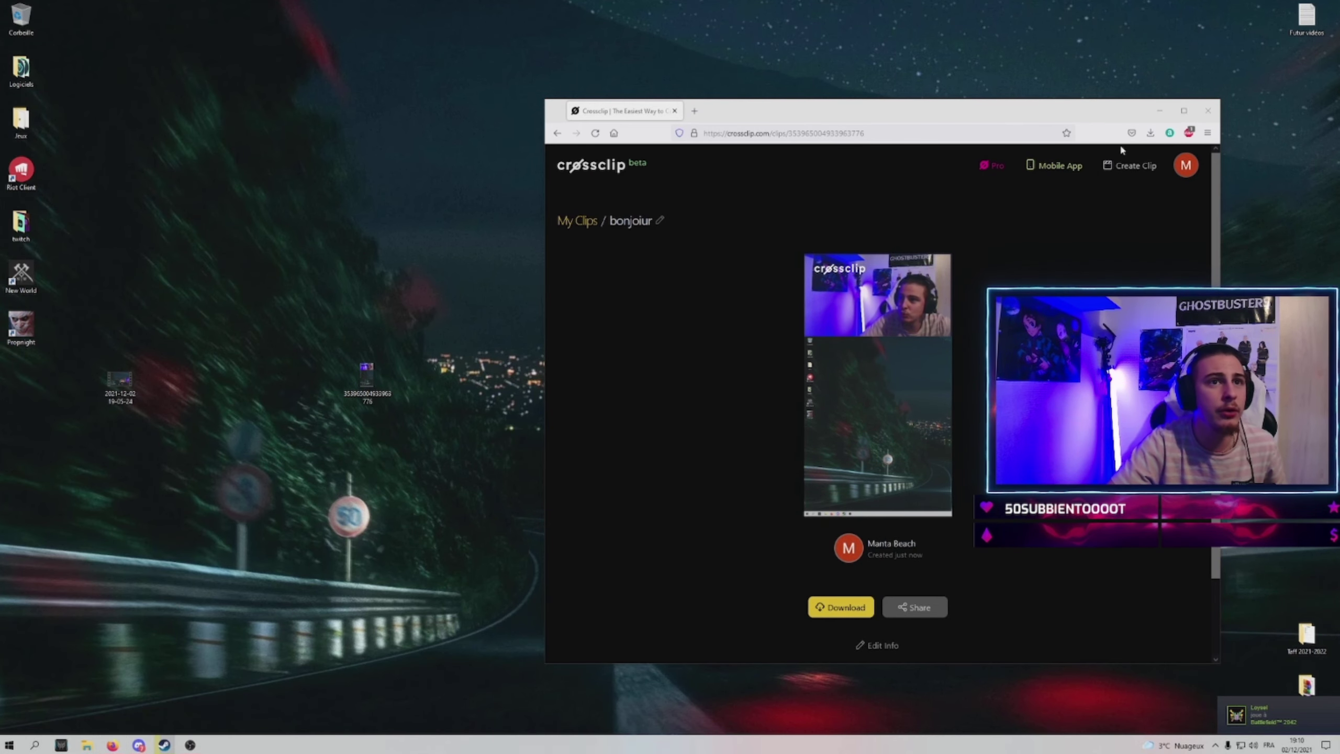
pyautogui.click(1159, 111)
# - Play the converted vertical video from the desktop at full size to review its layout and outro, and close the player
pyautogui.click(362, 380)
pyautogui.doubleClick(363, 380)
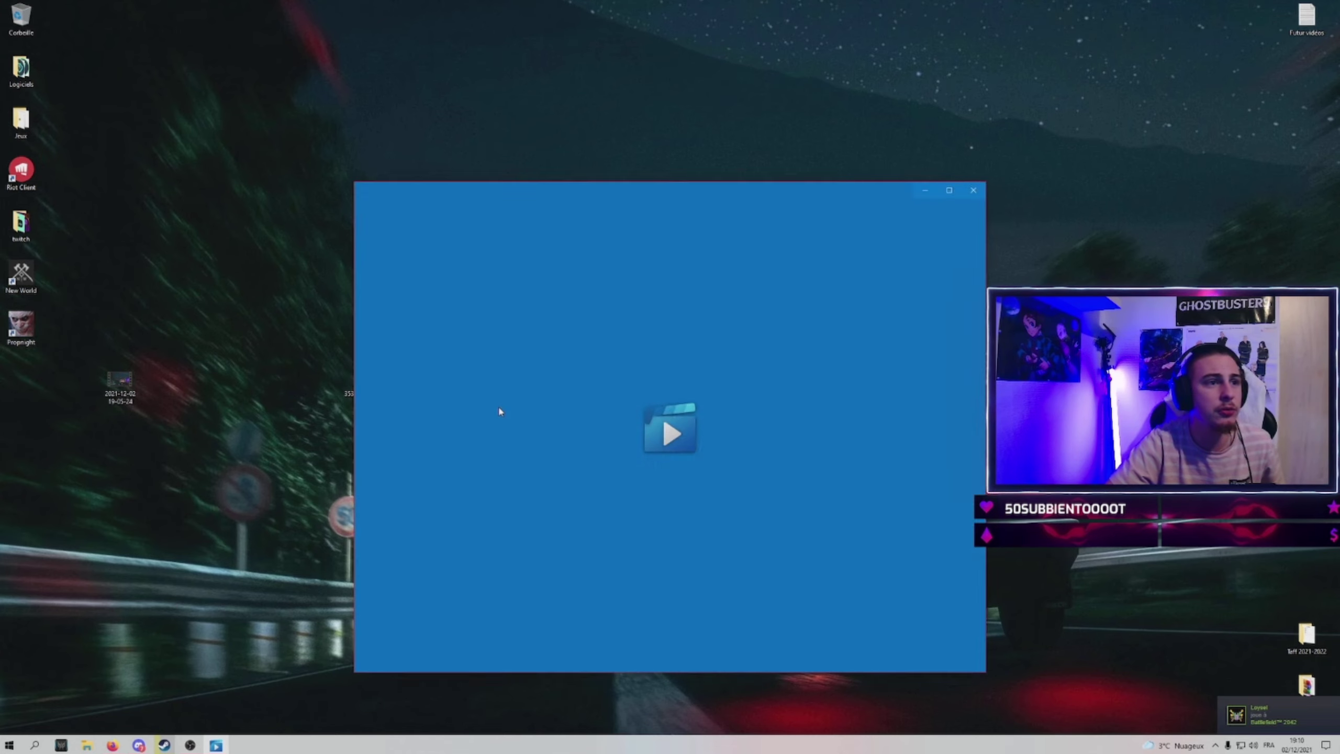
pyautogui.click(945, 189)
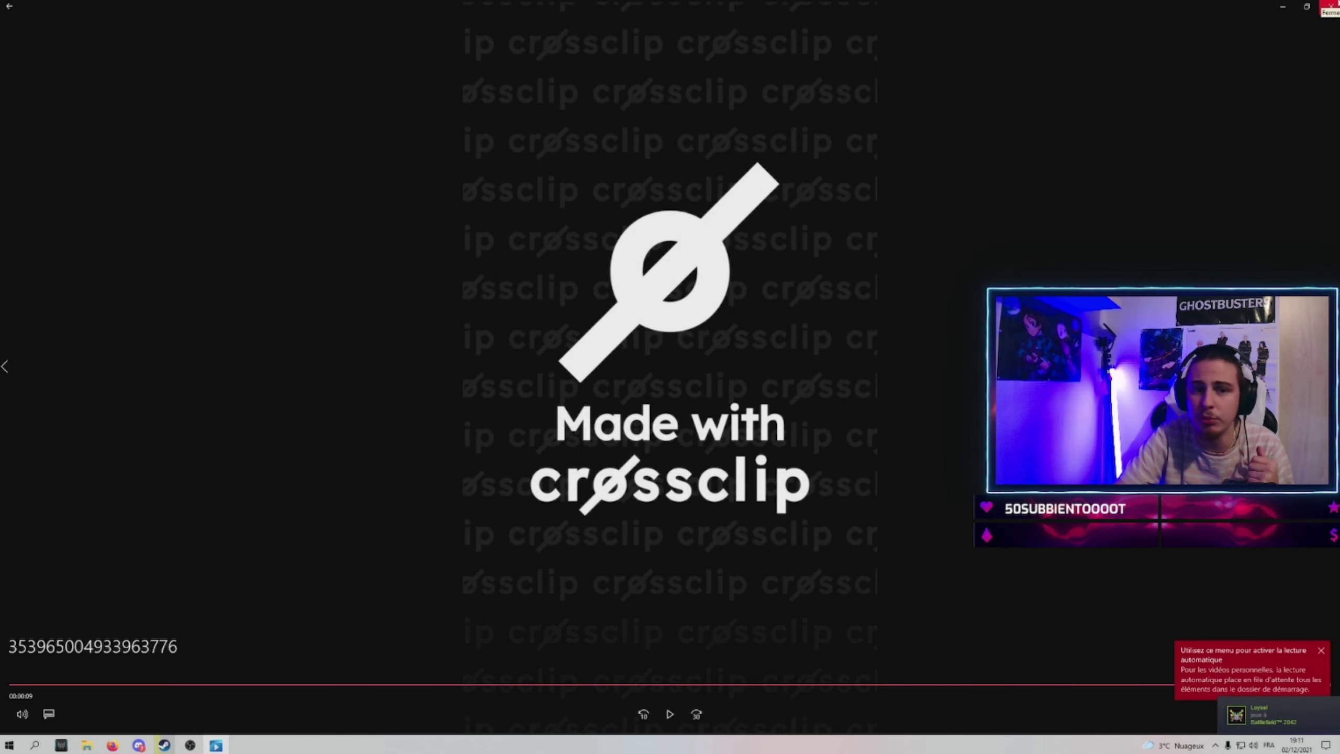
pyautogui.click(1330, 6)
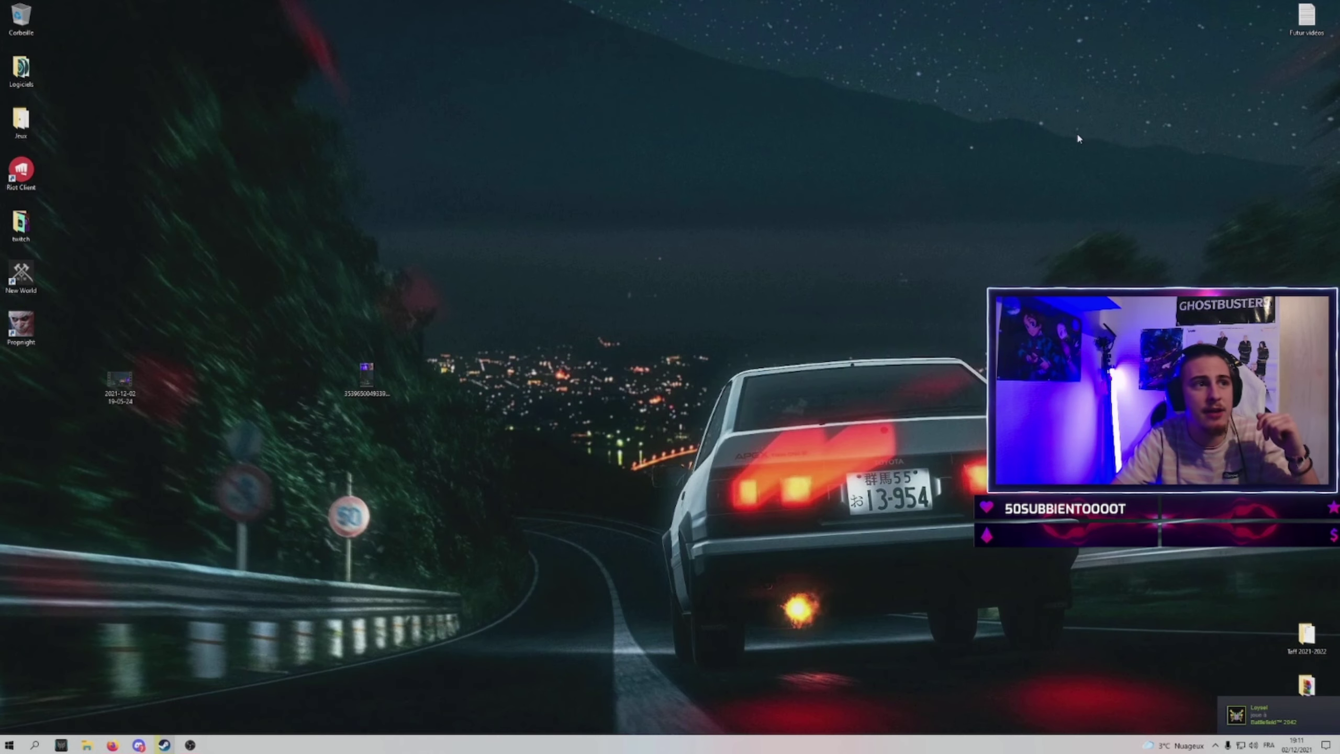
pyautogui.doubleClick(384, 371)
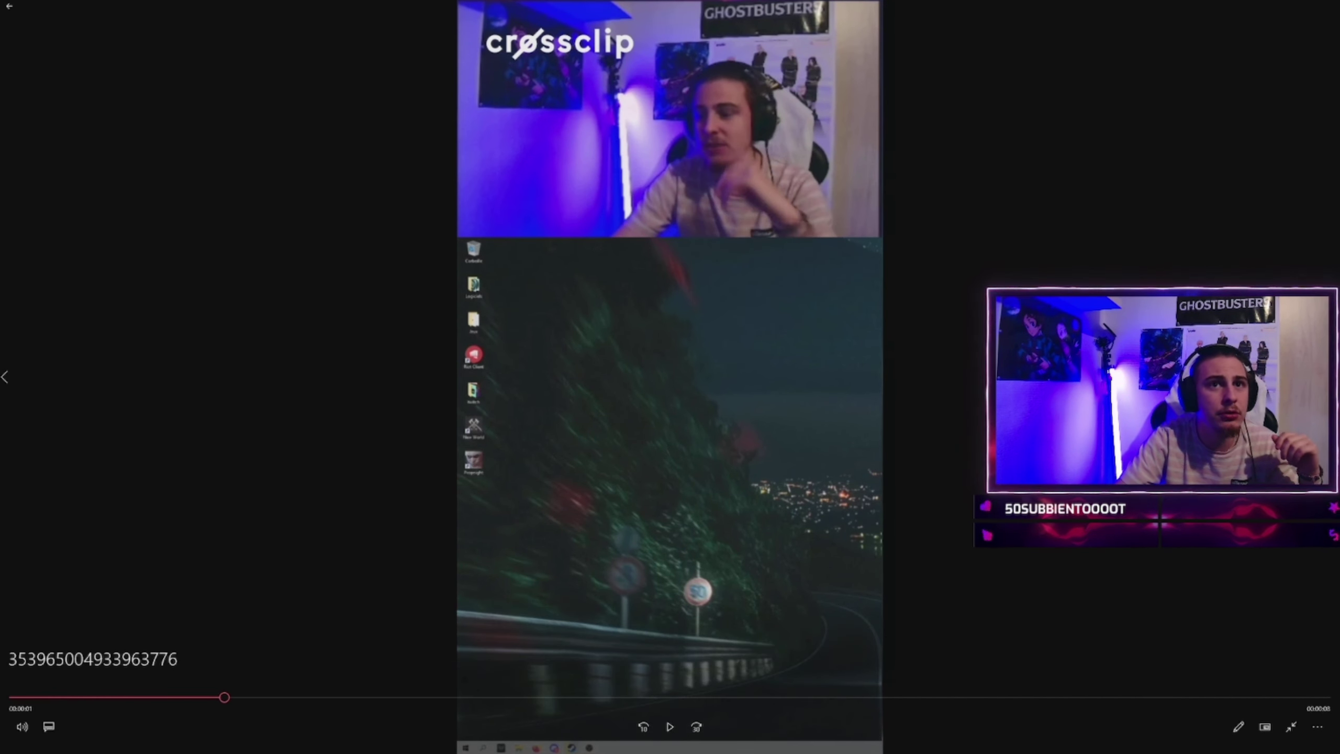
pyautogui.click(1291, 726)
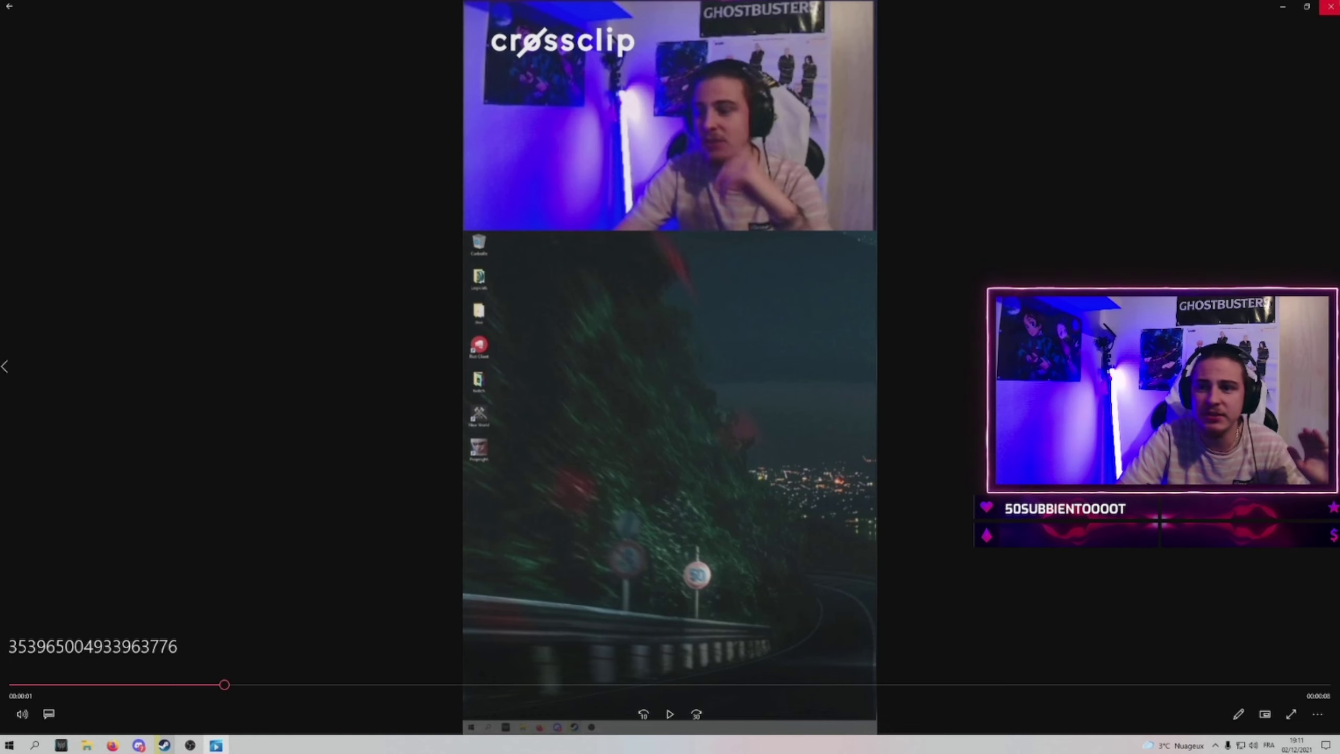
pyautogui.click(1330, 6)
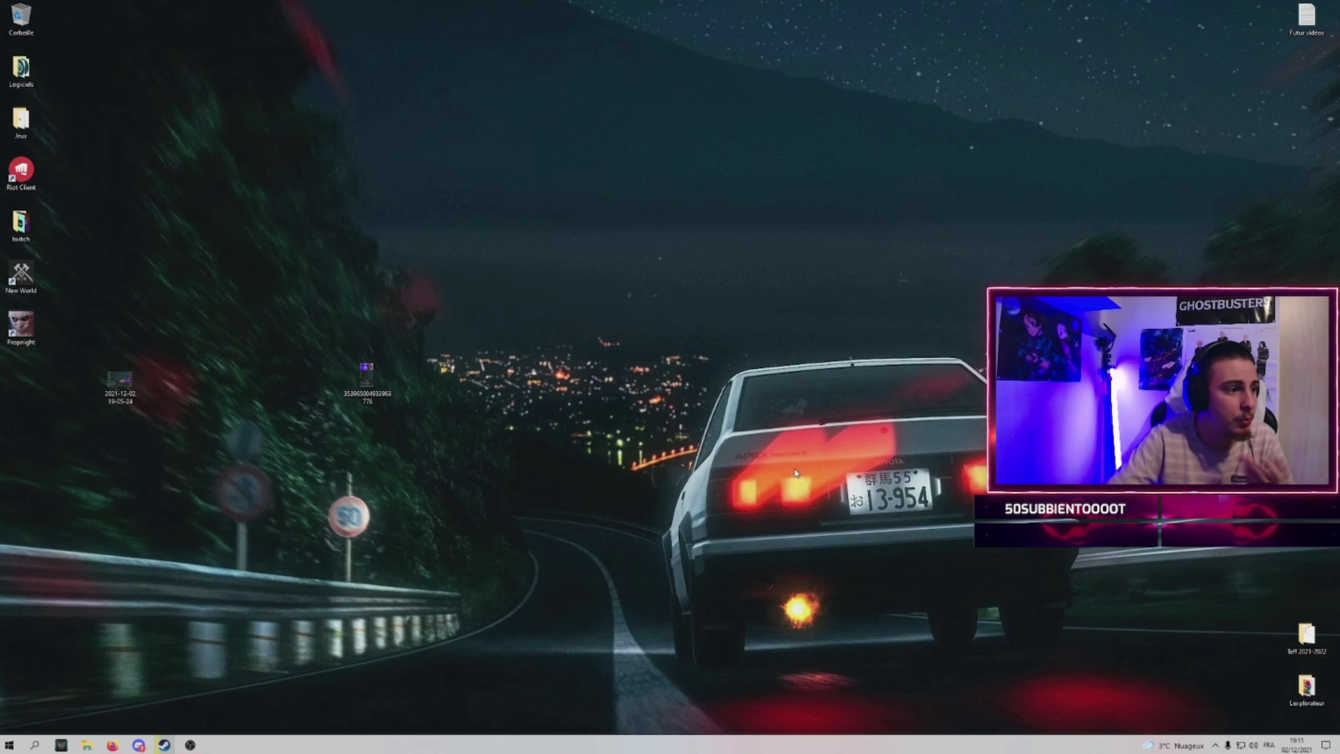
# - Switch back to the compiled clip's Crossclip page in Firefox
pyautogui.click(114, 745)
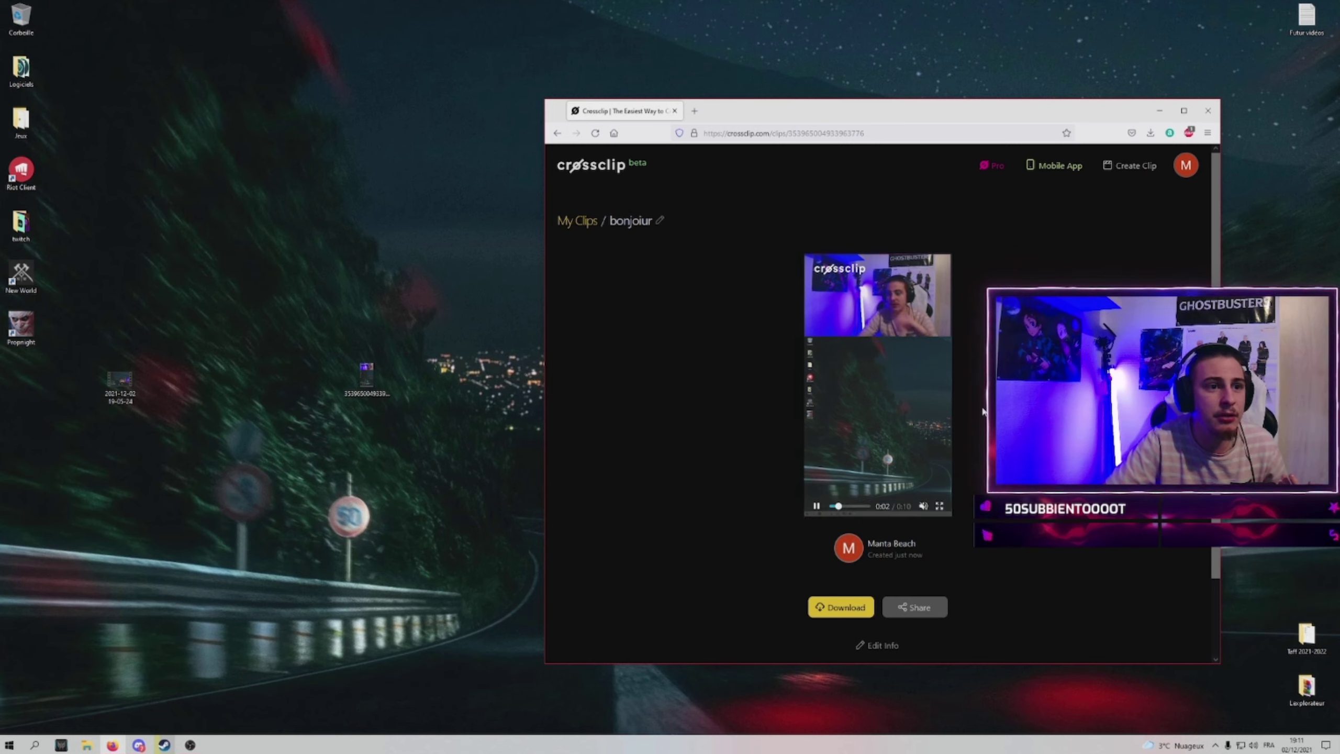